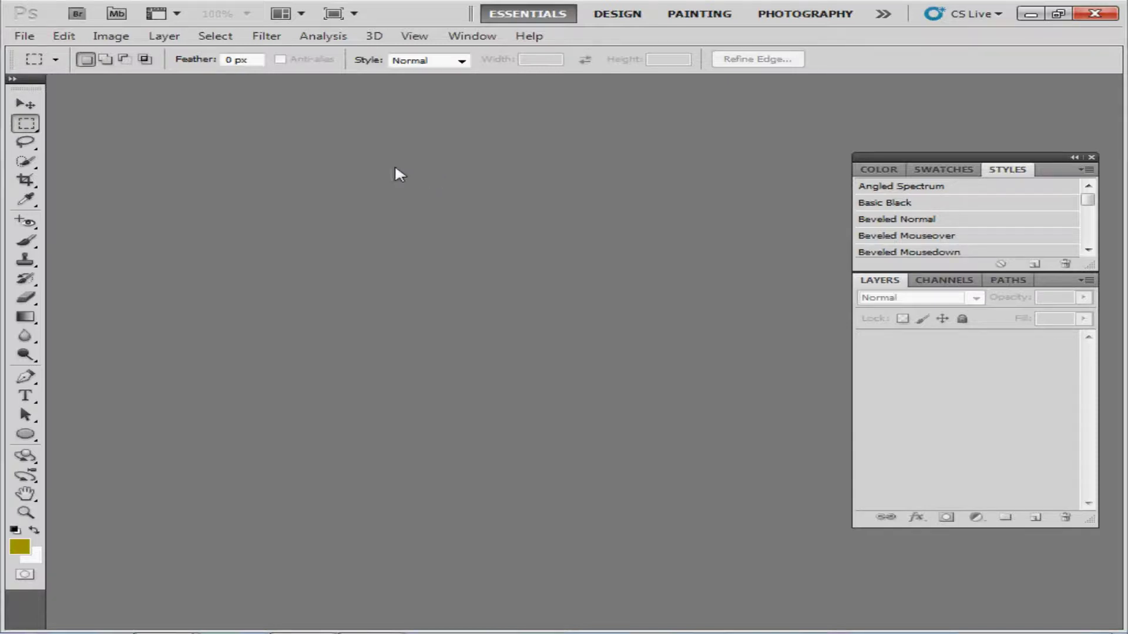
Open the photos grass01 and grass02 together from the Chapter 13 project folder
click(25, 35)
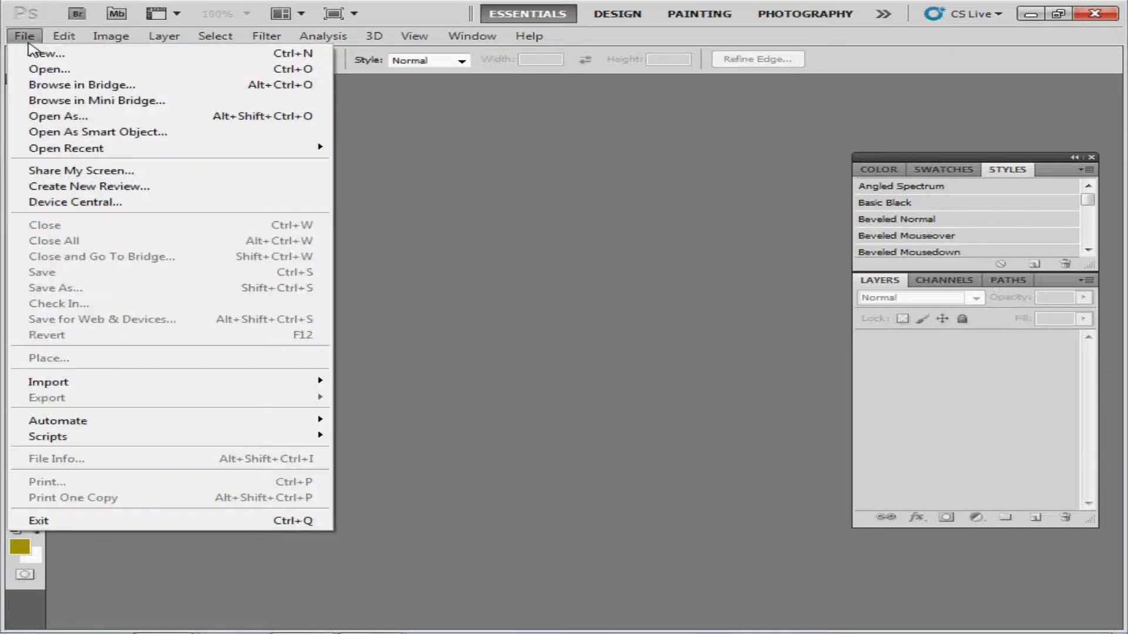
click(52, 70)
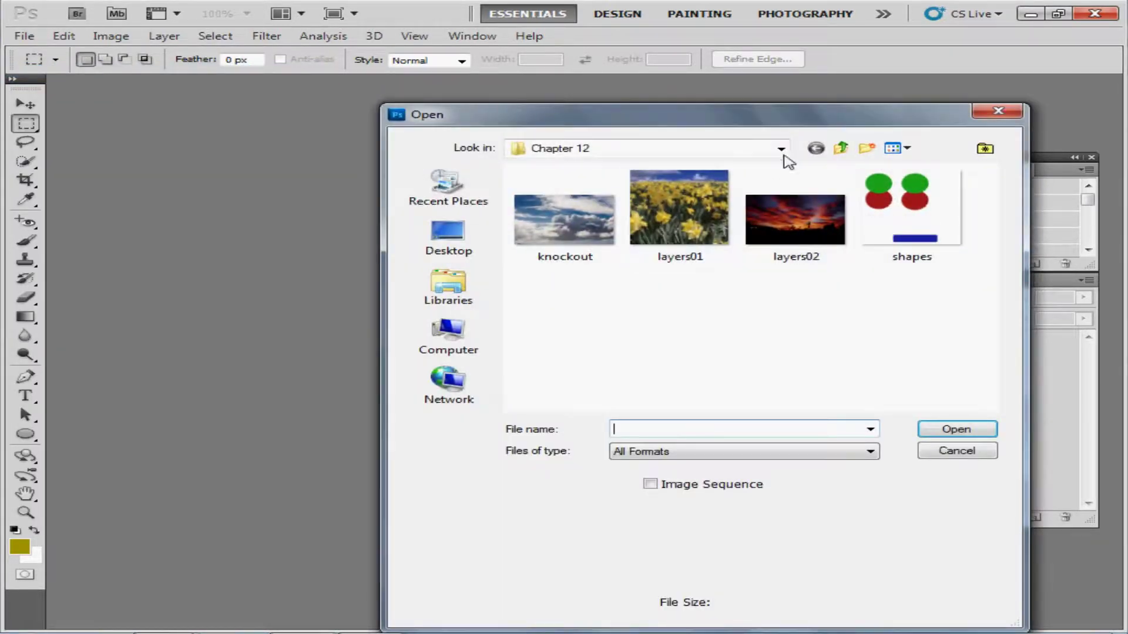
click(781, 150)
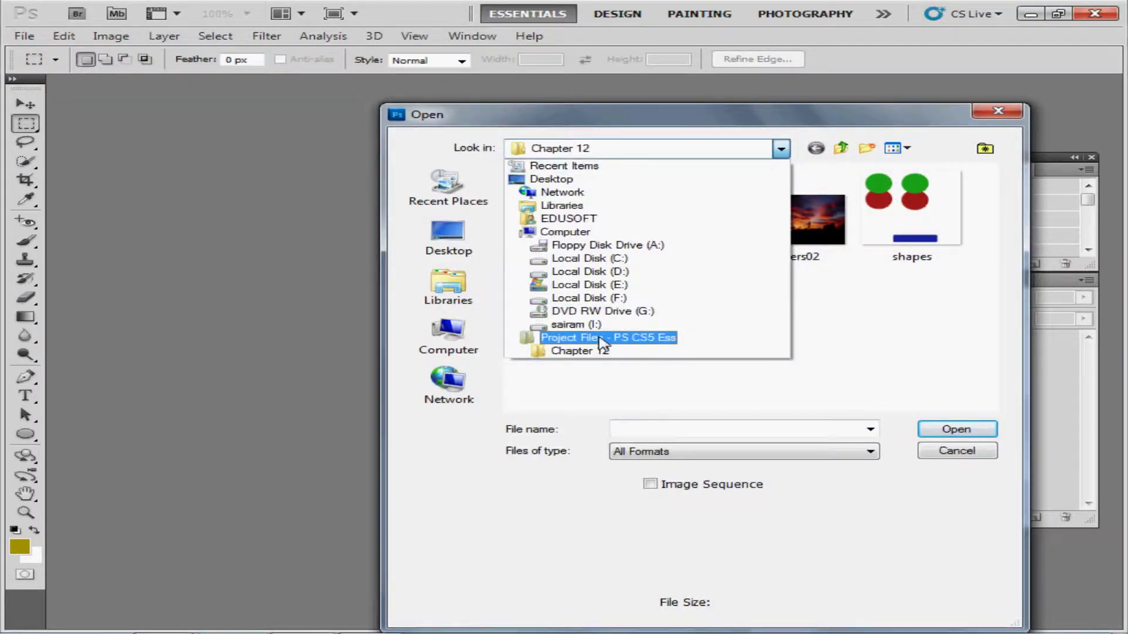
click(598, 336)
double_click(607, 380)
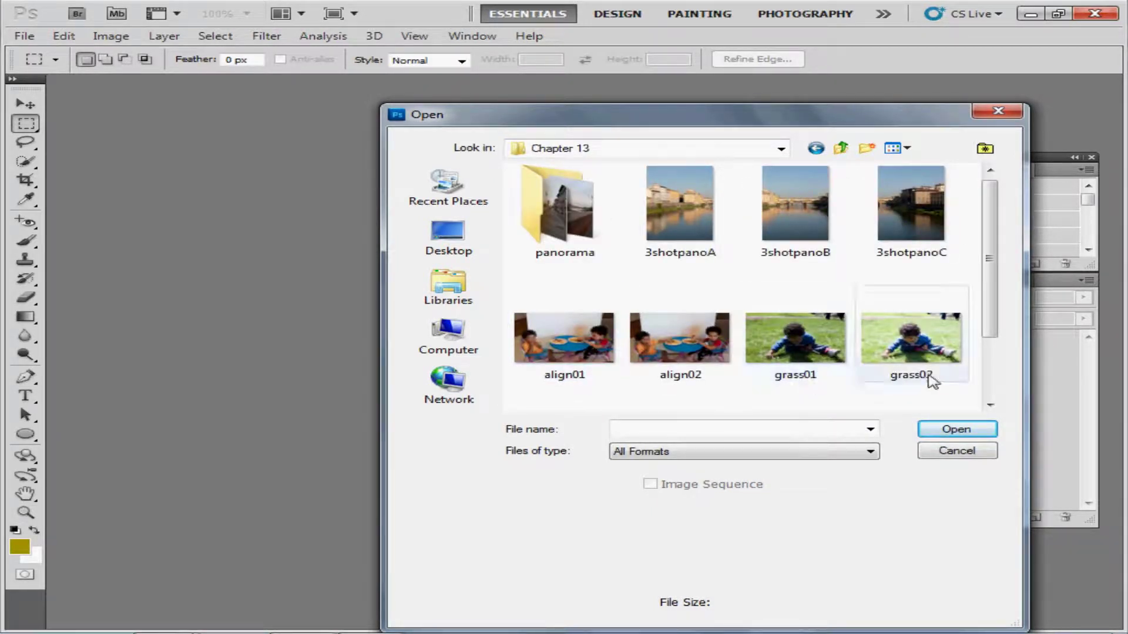
click(788, 368)
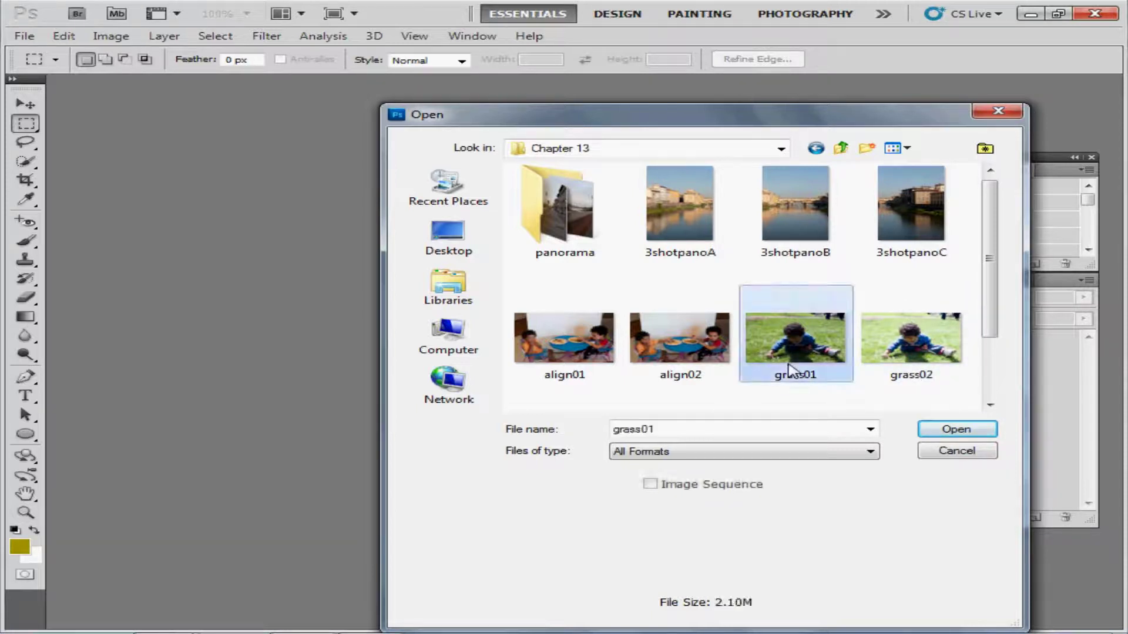
ctrl+click(901, 362)
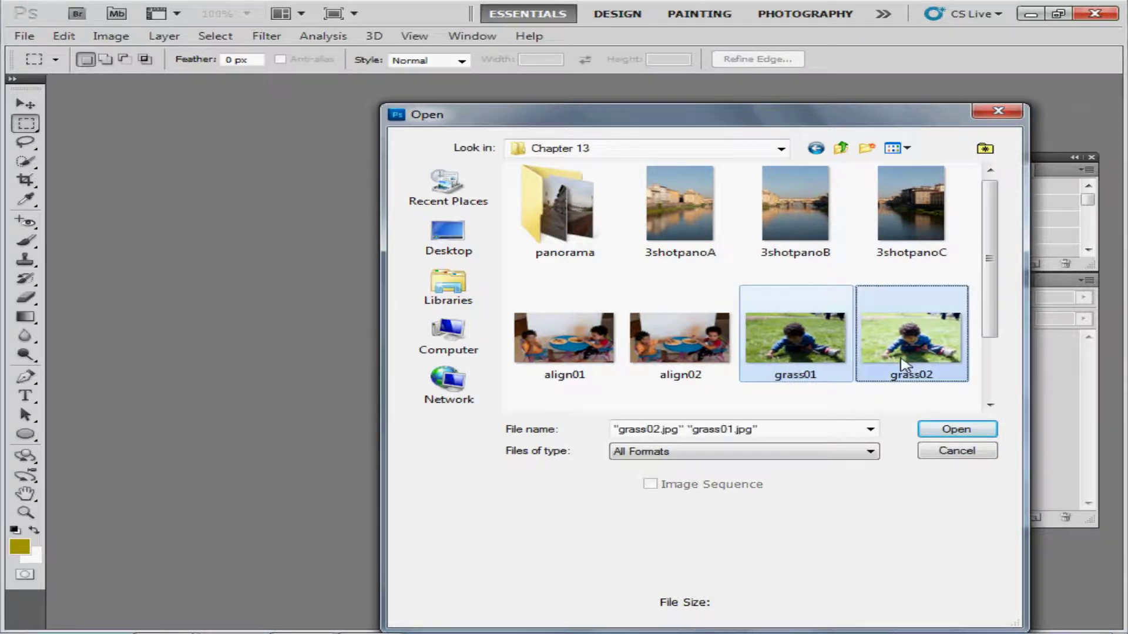
click(947, 430)
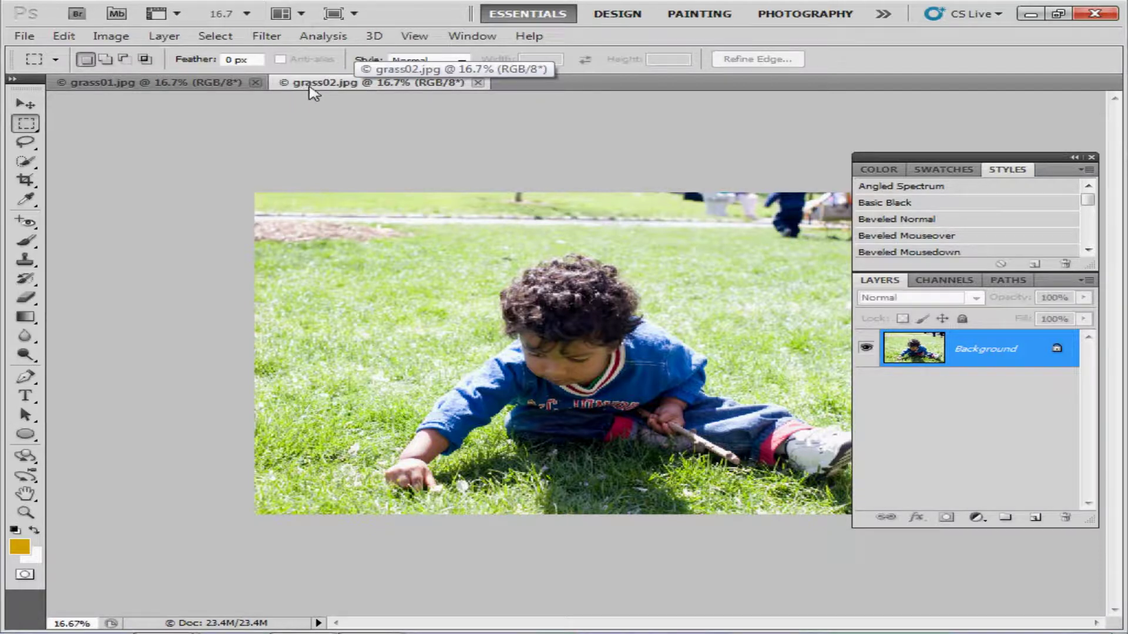
Tile the two open photos side by side and set both to 12.5% zoom
click(301, 24)
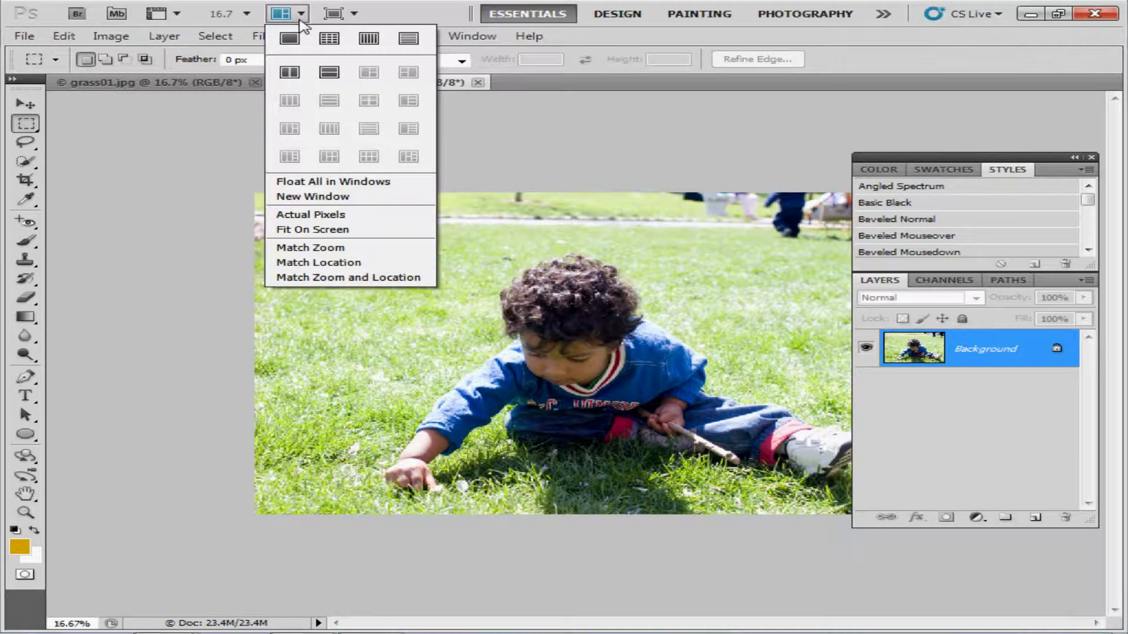
click(339, 47)
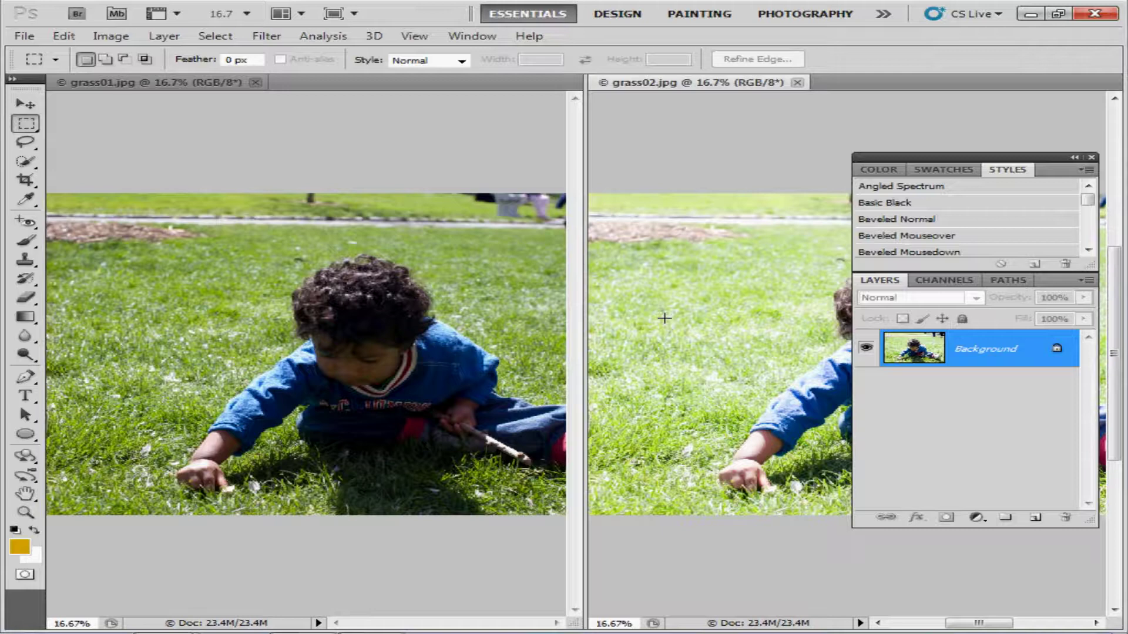
key(ctrl+minus)
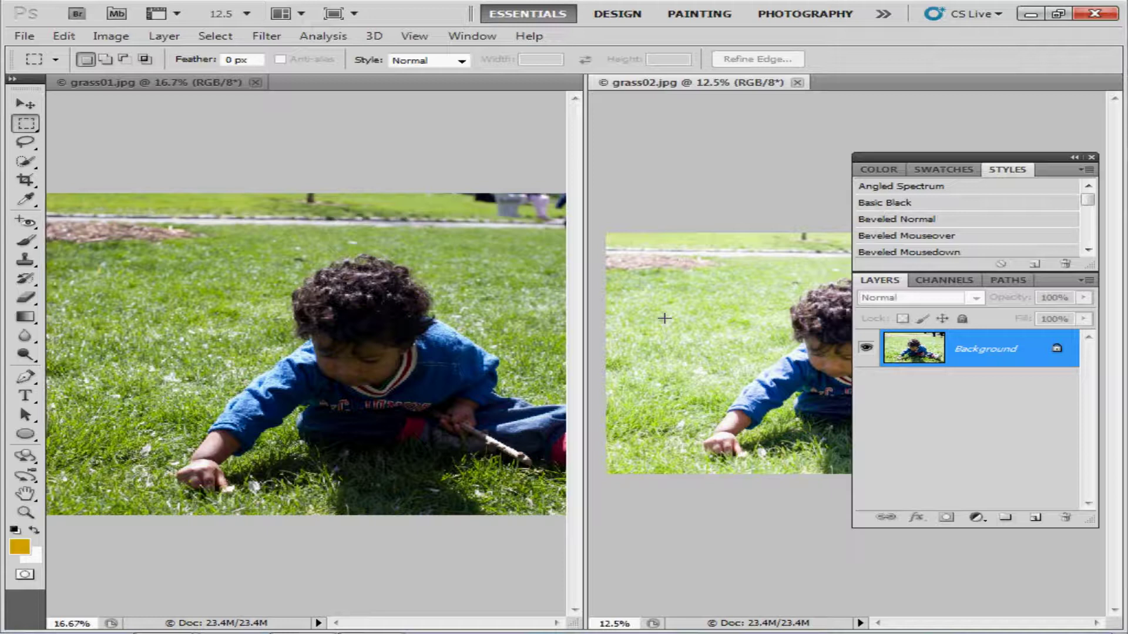
click(491, 318)
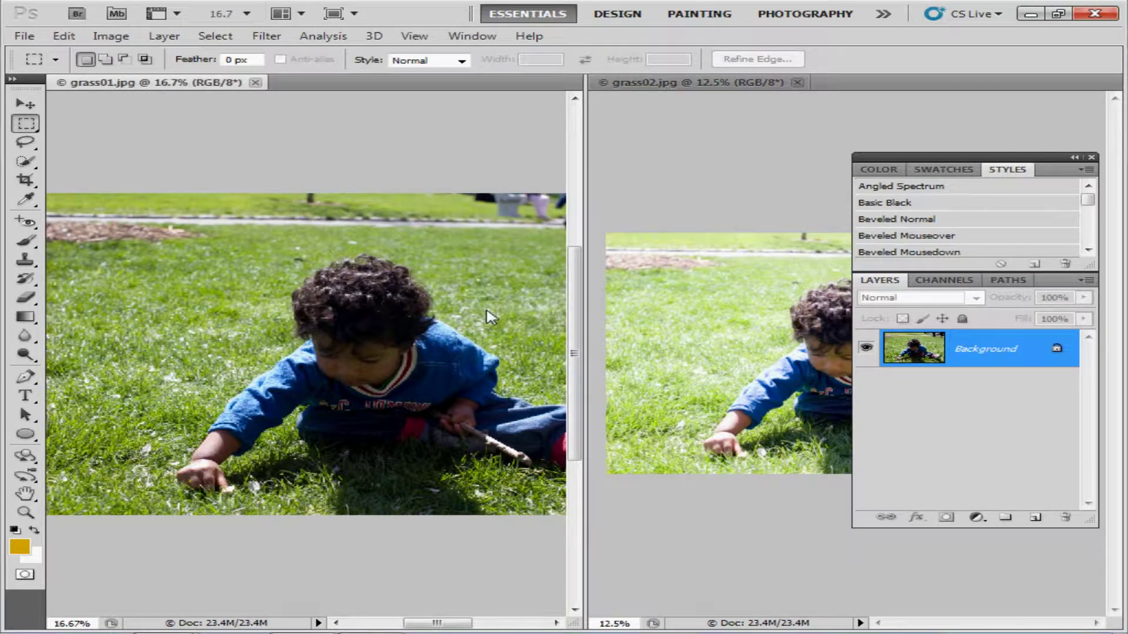
key(ctrl+minus)
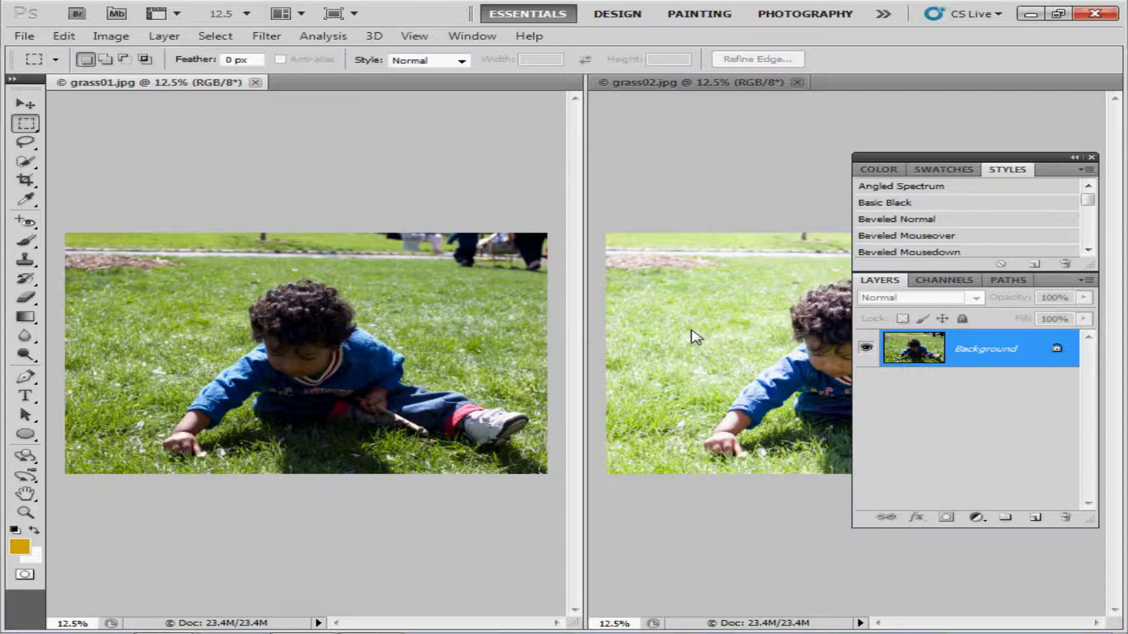
Copy the grass02 photo into grass01 as an aligned layer above the background, and close grass02
click(761, 335)
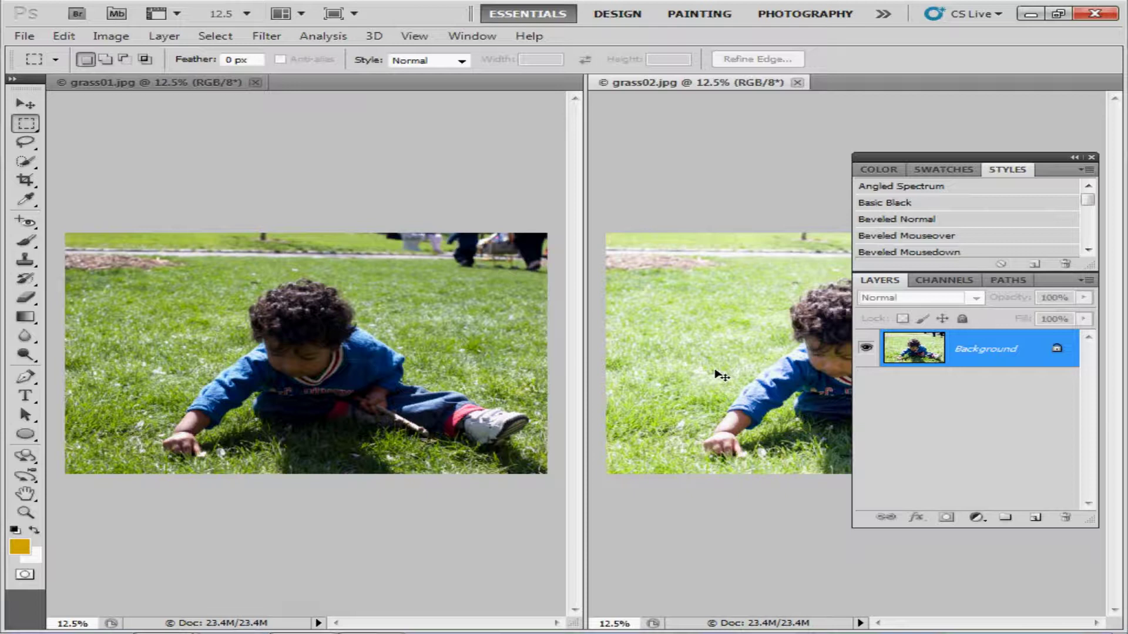
drag(716, 372, 490, 360)
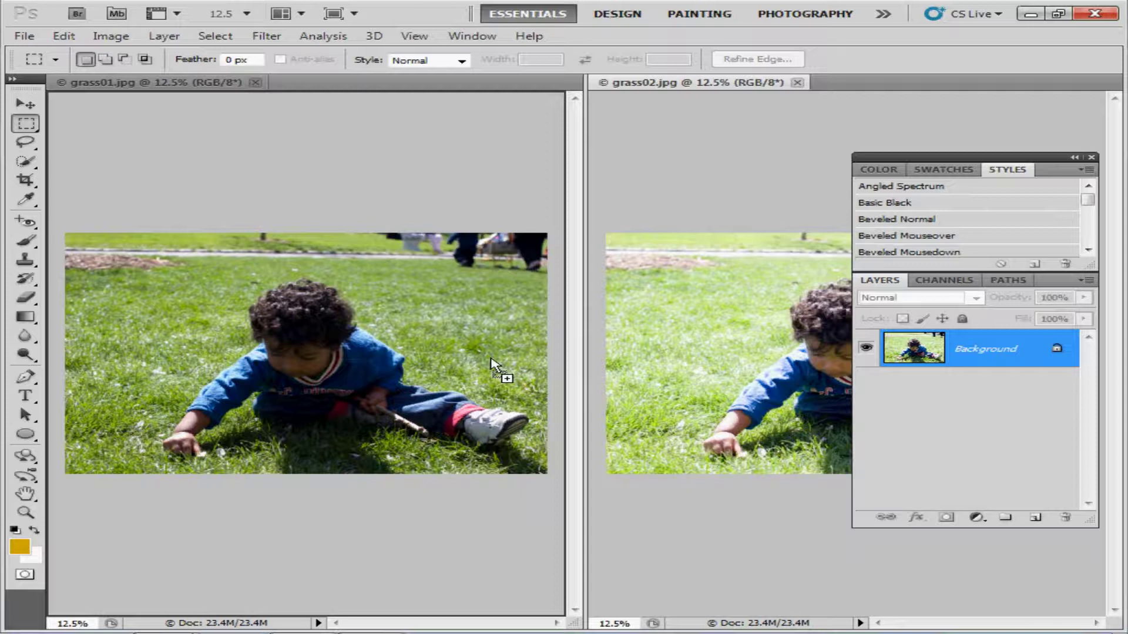
drag(491, 359, 485, 356)
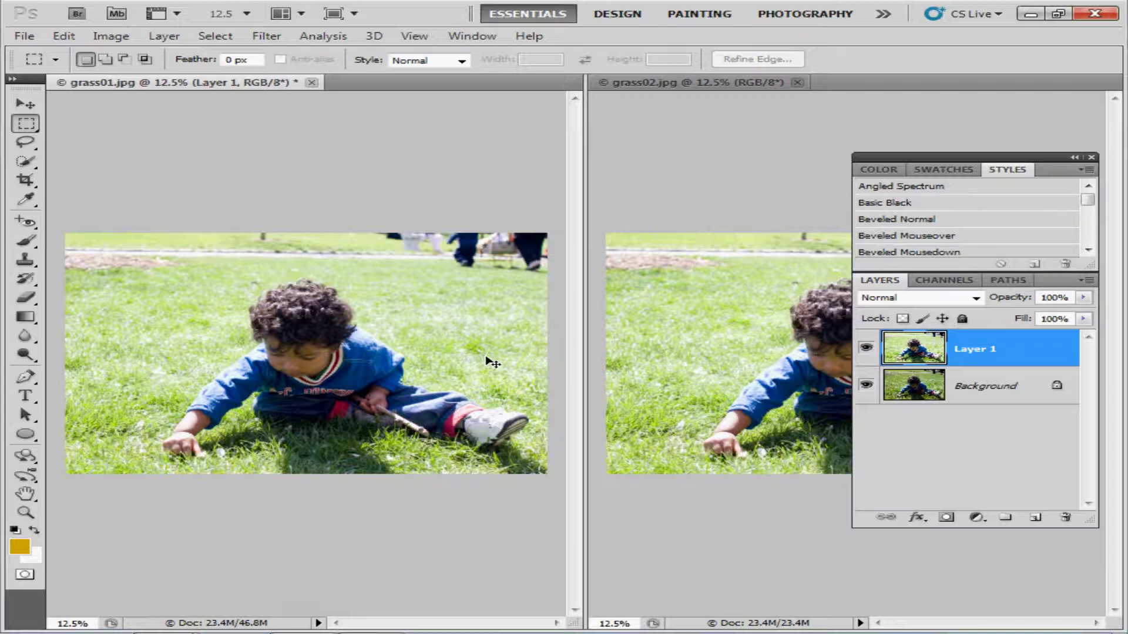
click(797, 83)
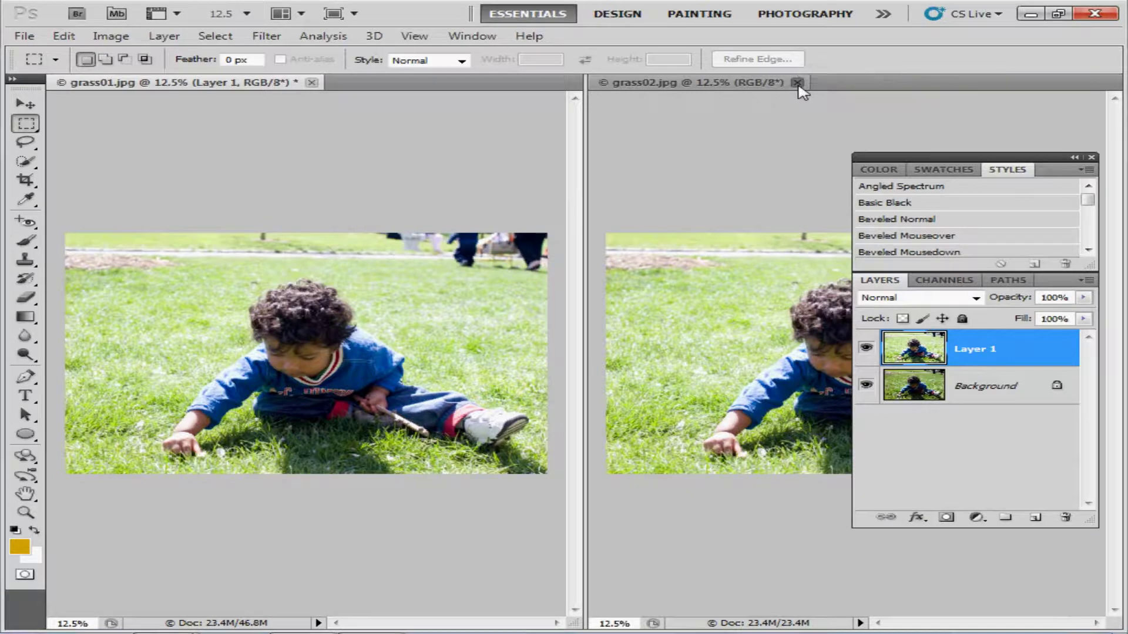
Compare the light and dark exposures by toggling the visibility of Layer 1 and the Background
click(937, 393)
click(933, 354)
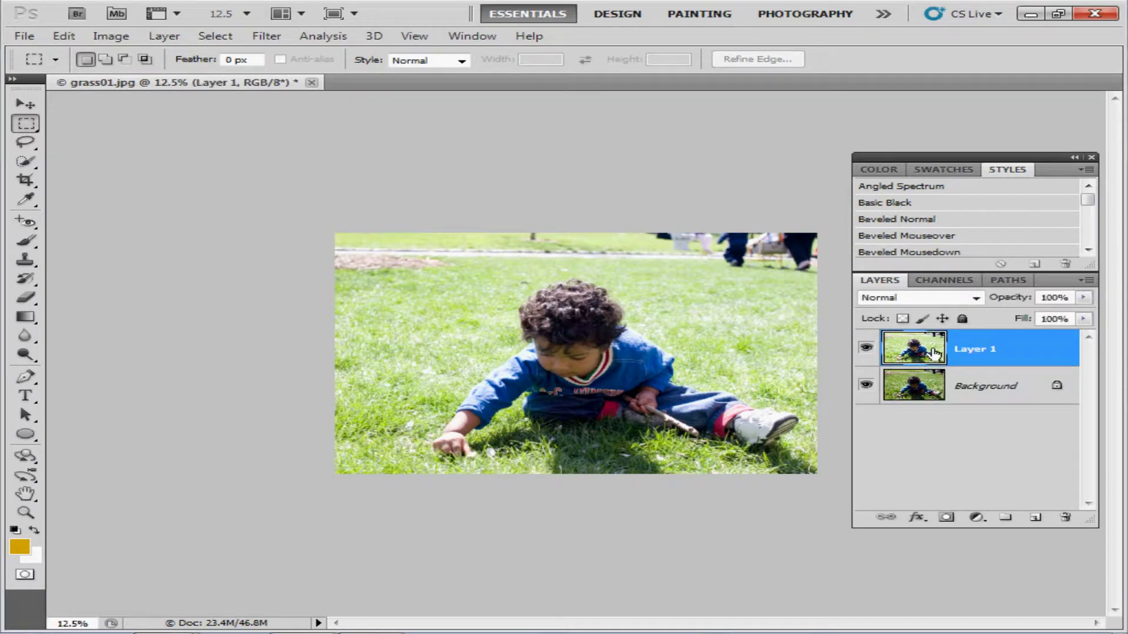
click(933, 389)
click(930, 354)
click(928, 392)
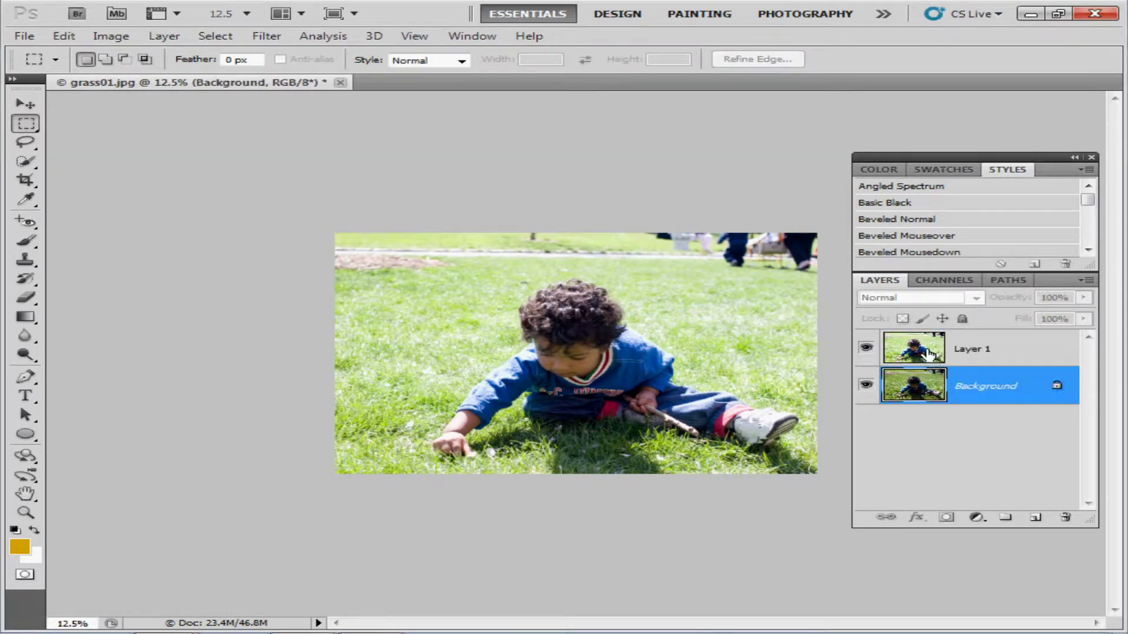
click(928, 354)
click(867, 384)
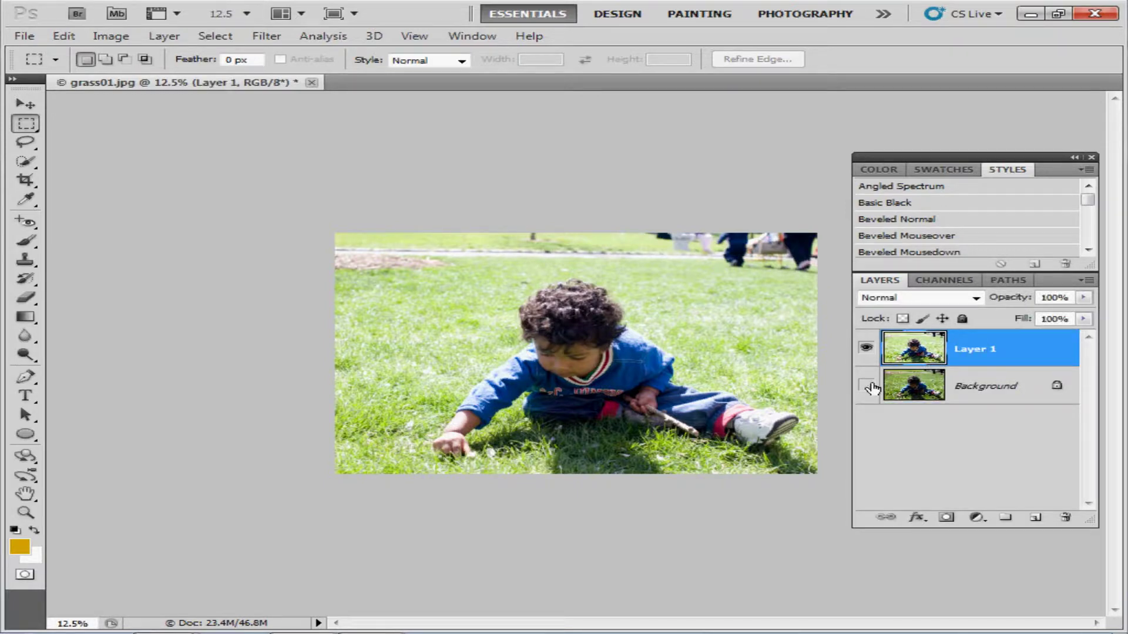
click(866, 348)
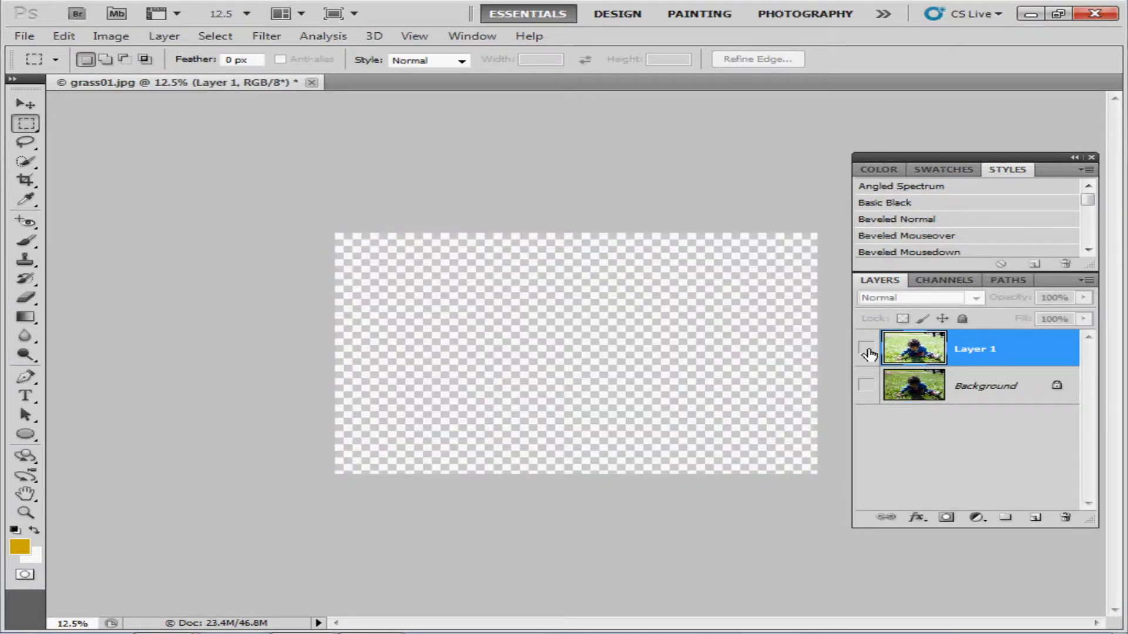
click(867, 385)
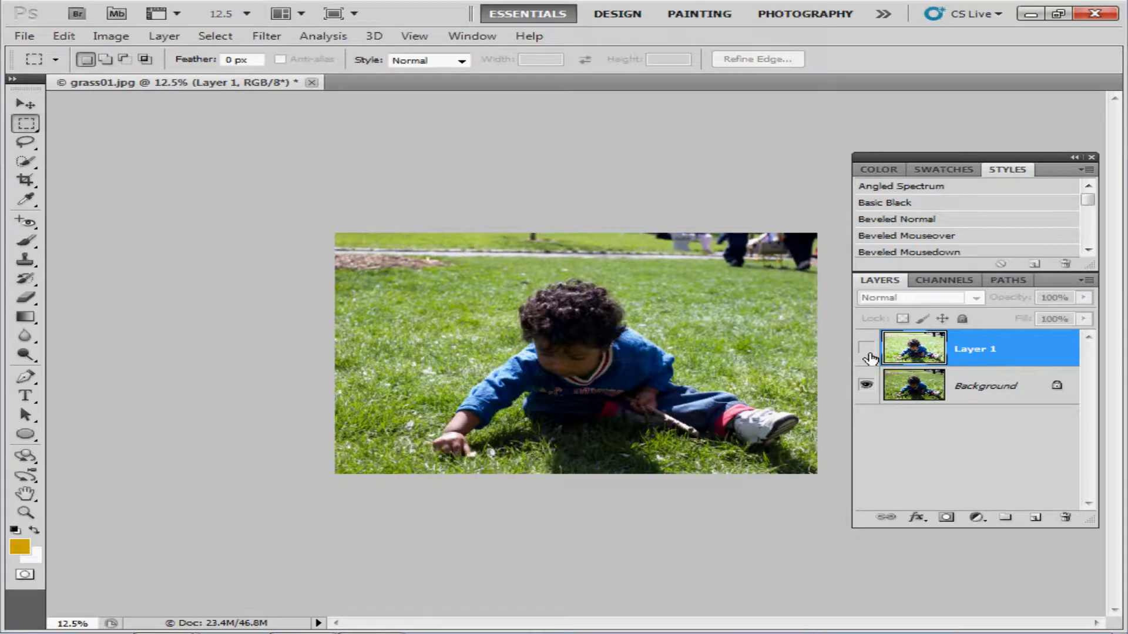
click(867, 350)
click(867, 350)
click(867, 350)
click(867, 350)
click(867, 350)
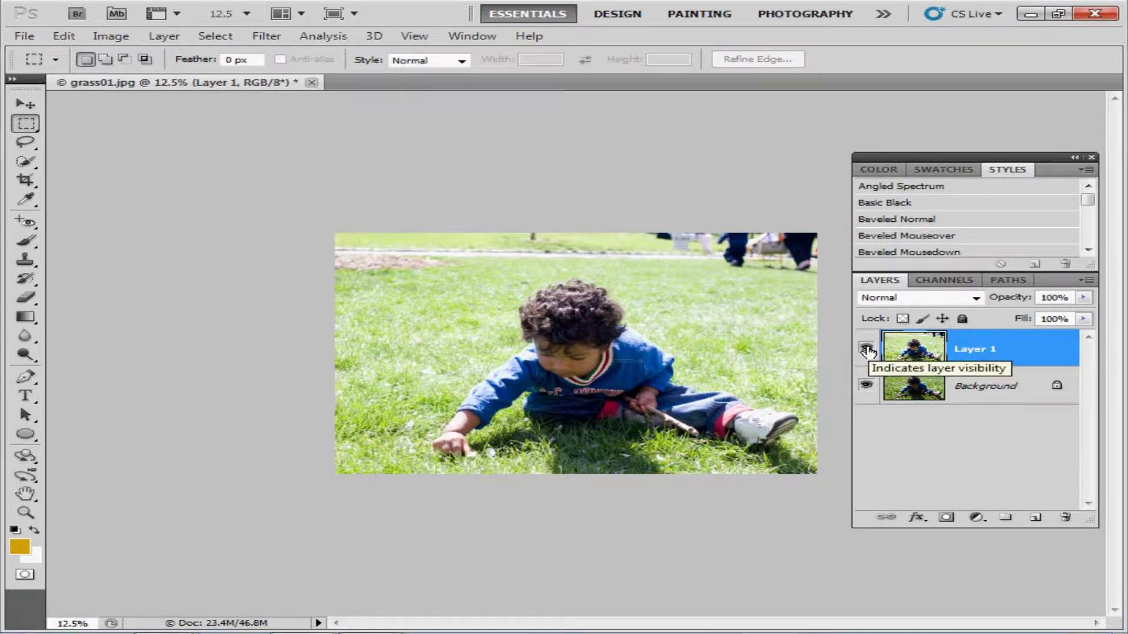
Convert the Background to a regular layer named "dark" and rename Layer 1 to "light"
double_click(969, 392)
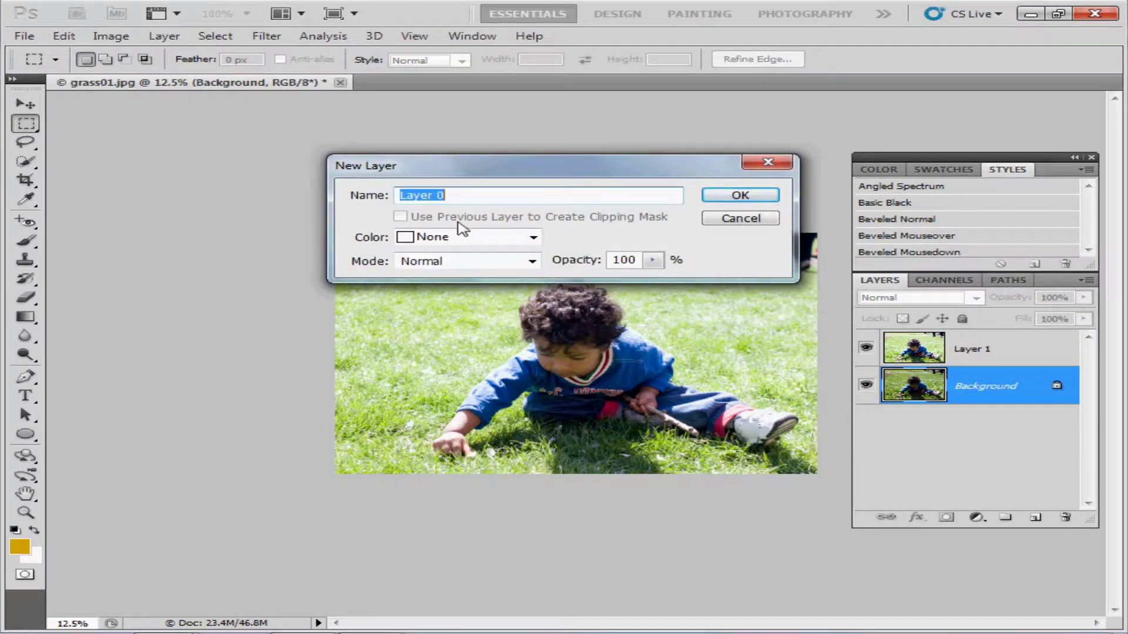
text(dark)
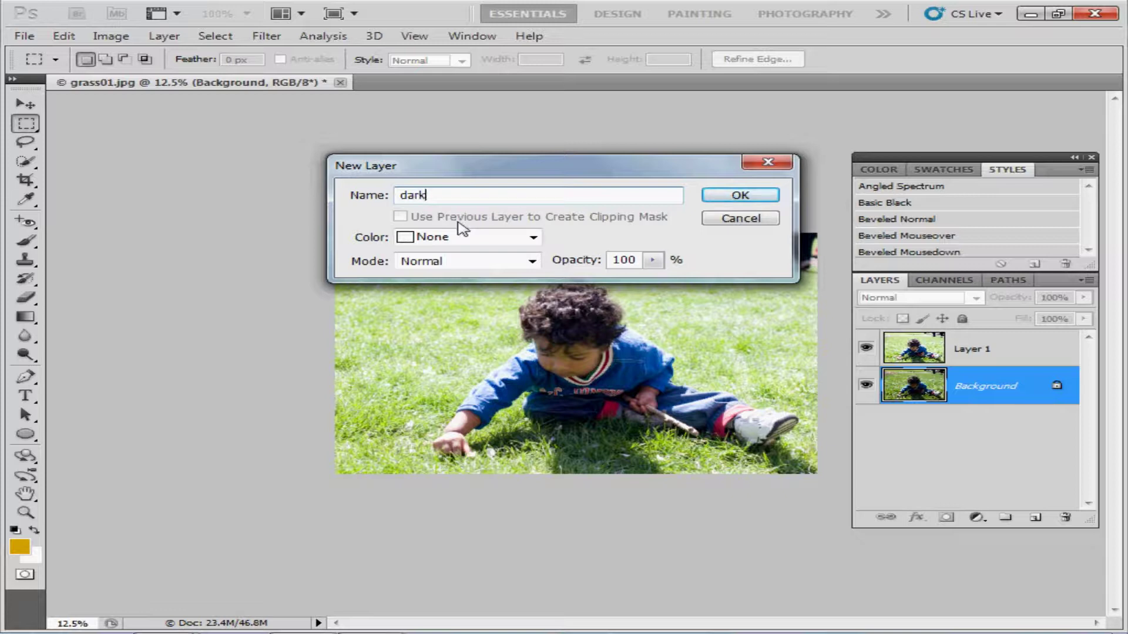
click(740, 196)
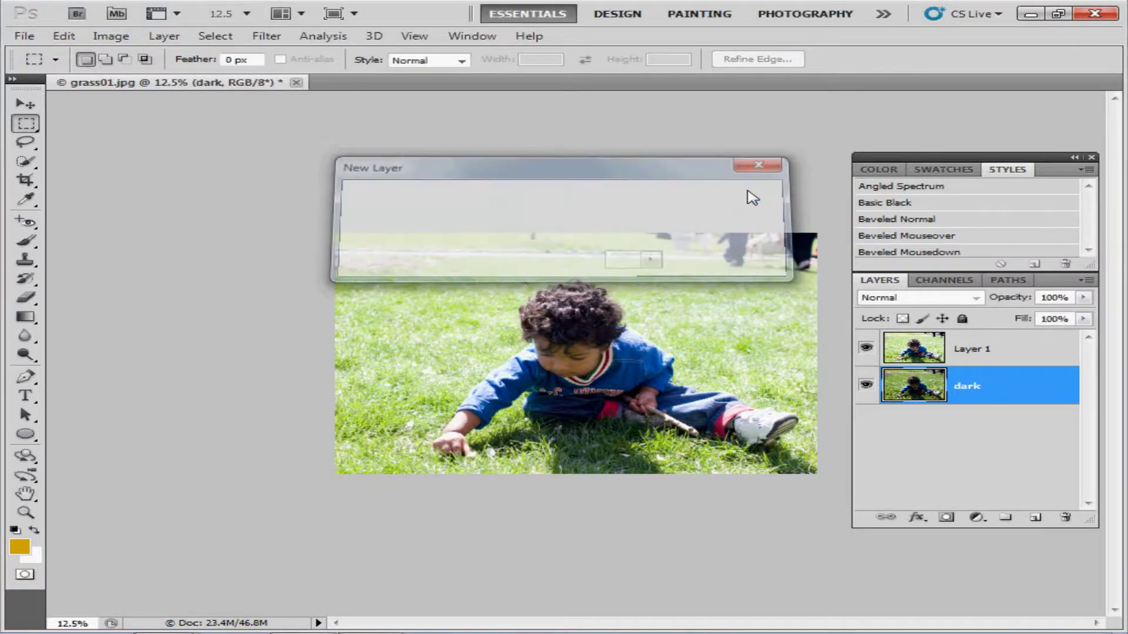
double_click(971, 351)
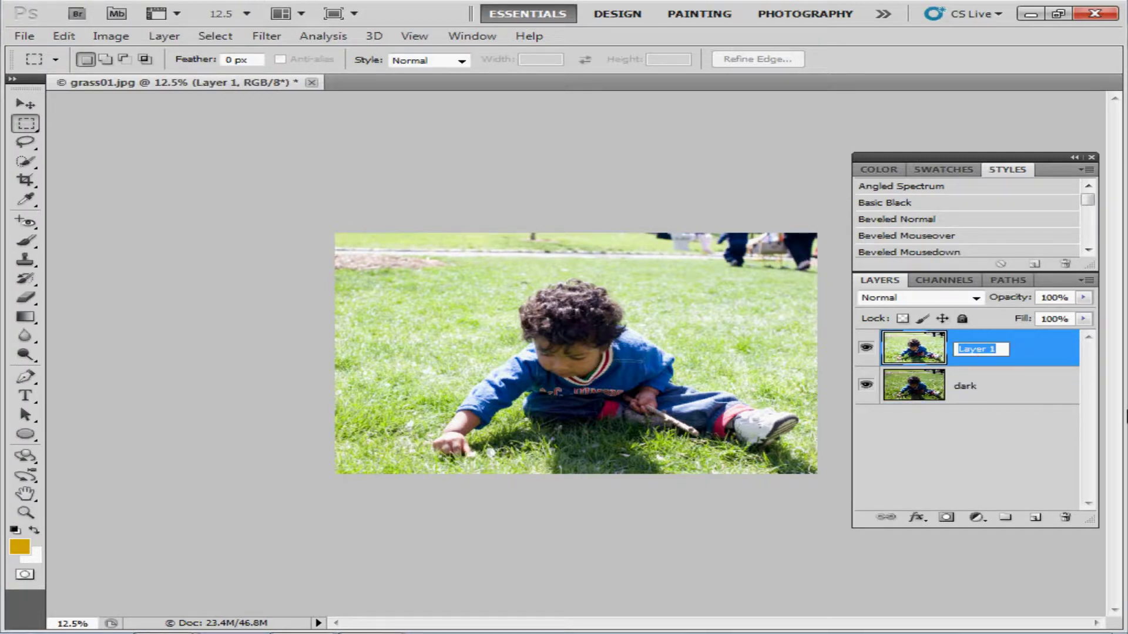
text(light)
key(Return)
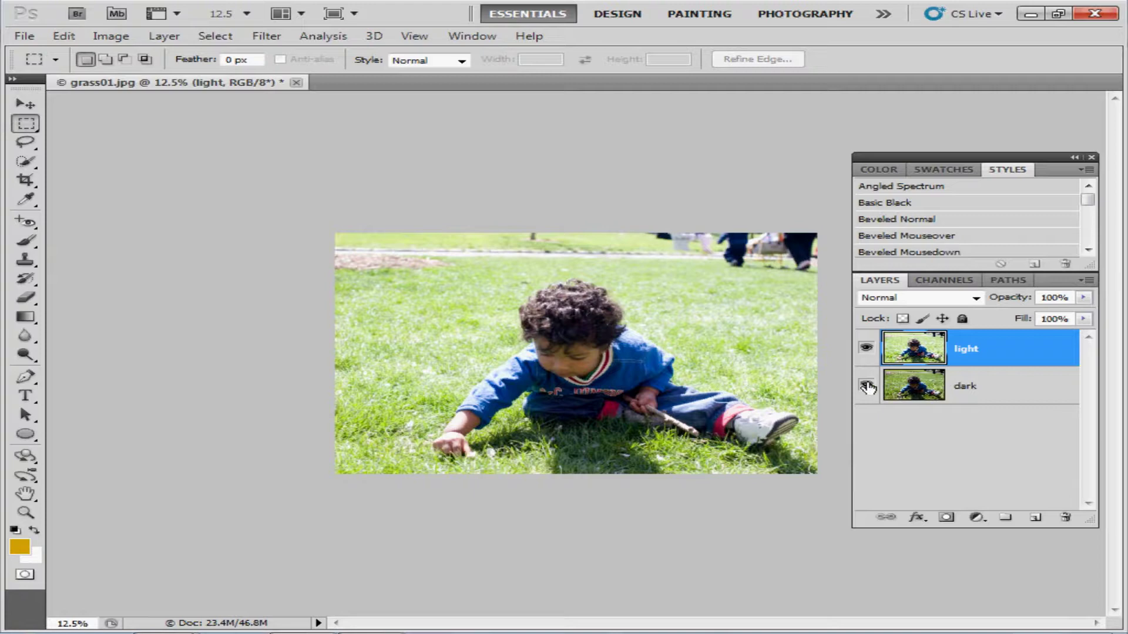
Check the dark and light layers separately, and add a white layer mask to the light layer
click(867, 348)
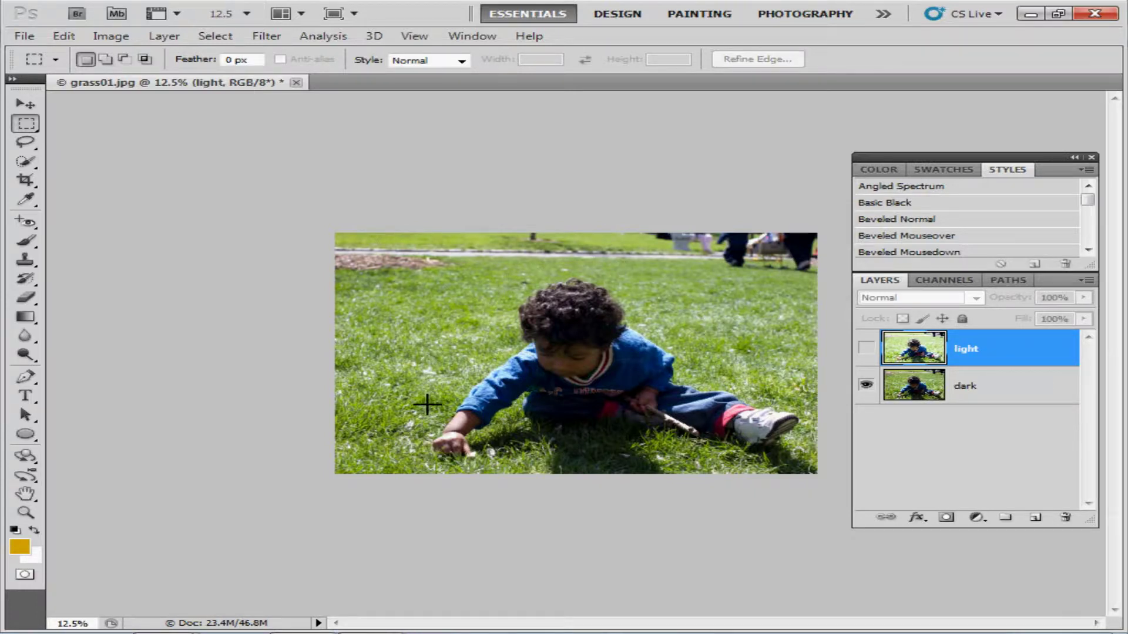
drag(866, 350, 865, 385)
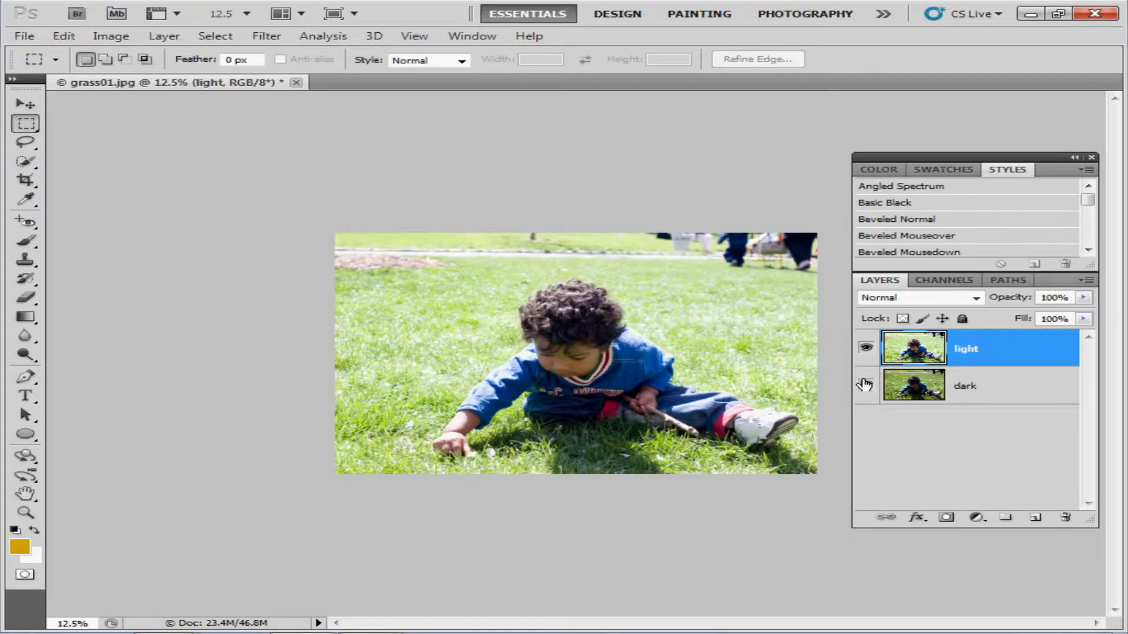
click(866, 386)
click(947, 518)
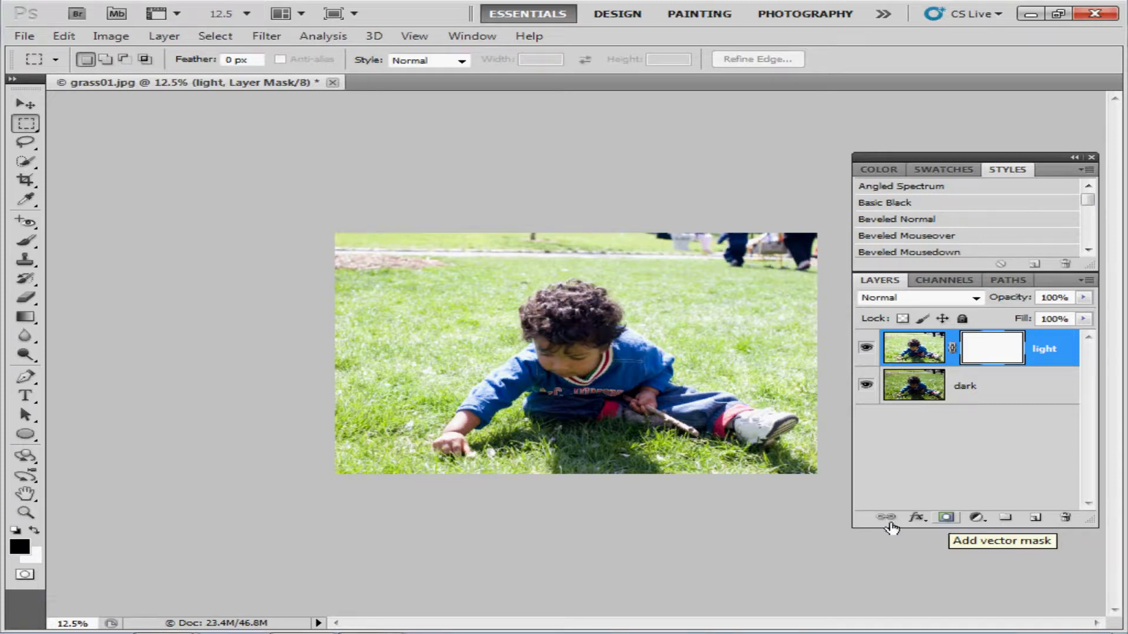
Draw a linear Black, White gradient on the light layer's mask, from the path above the child's head down to the face
click(30, 323)
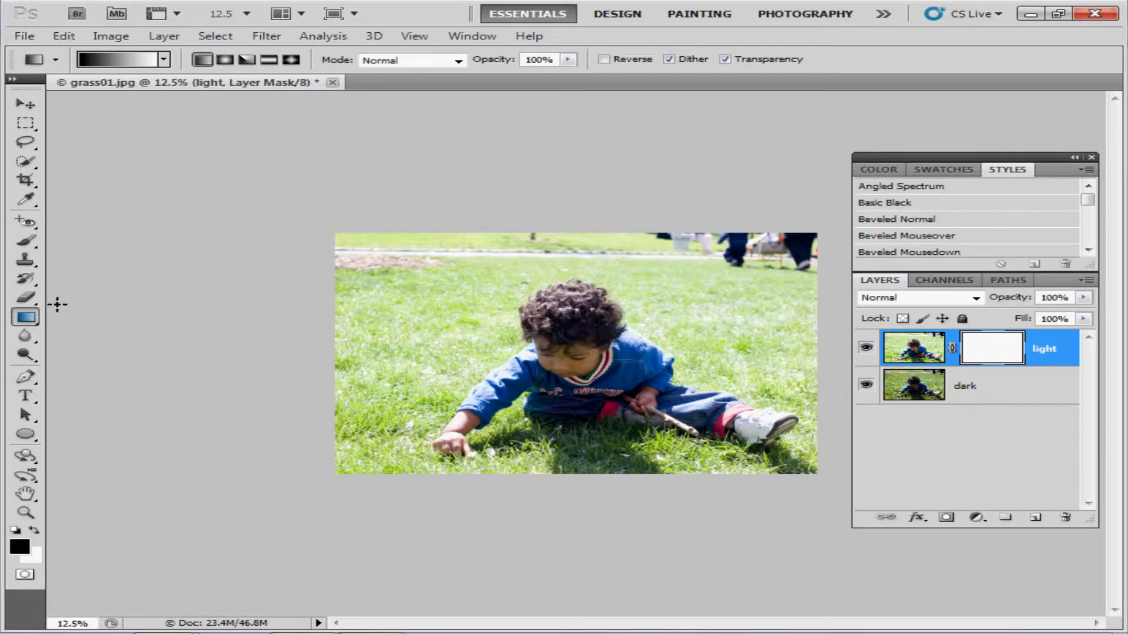
click(164, 59)
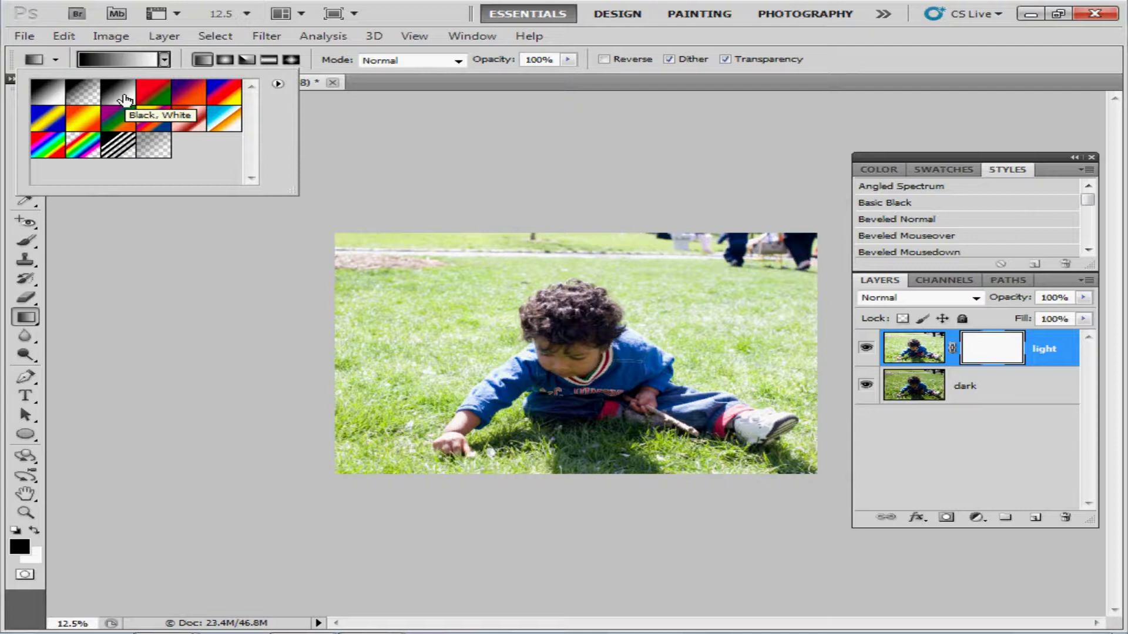
click(125, 99)
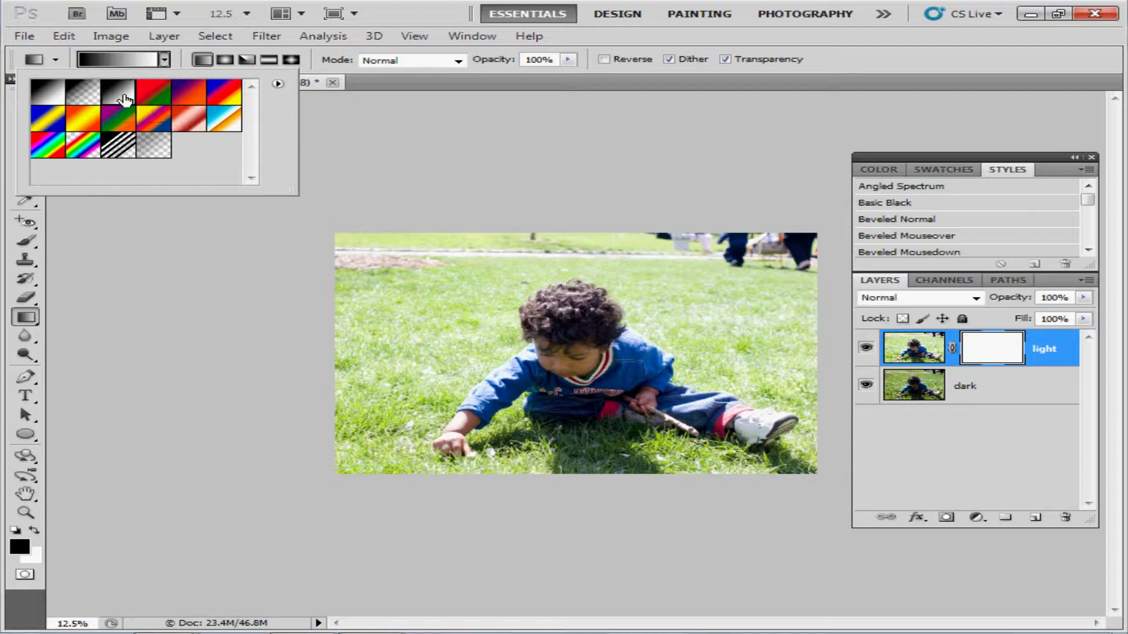
double_click(124, 99)
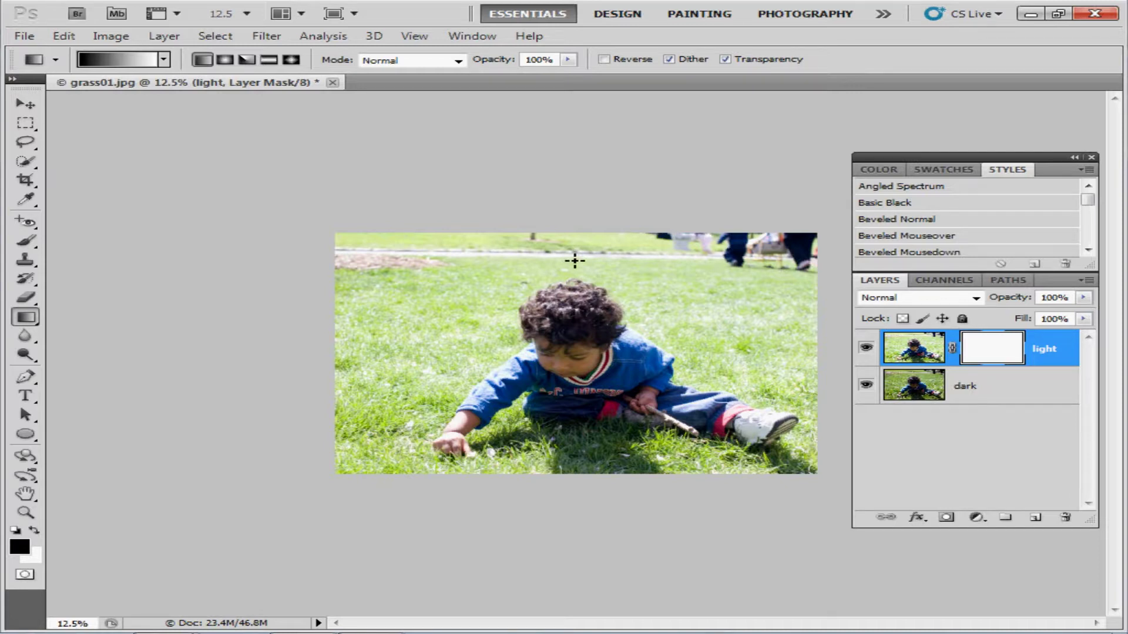
drag(570, 255, 562, 354)
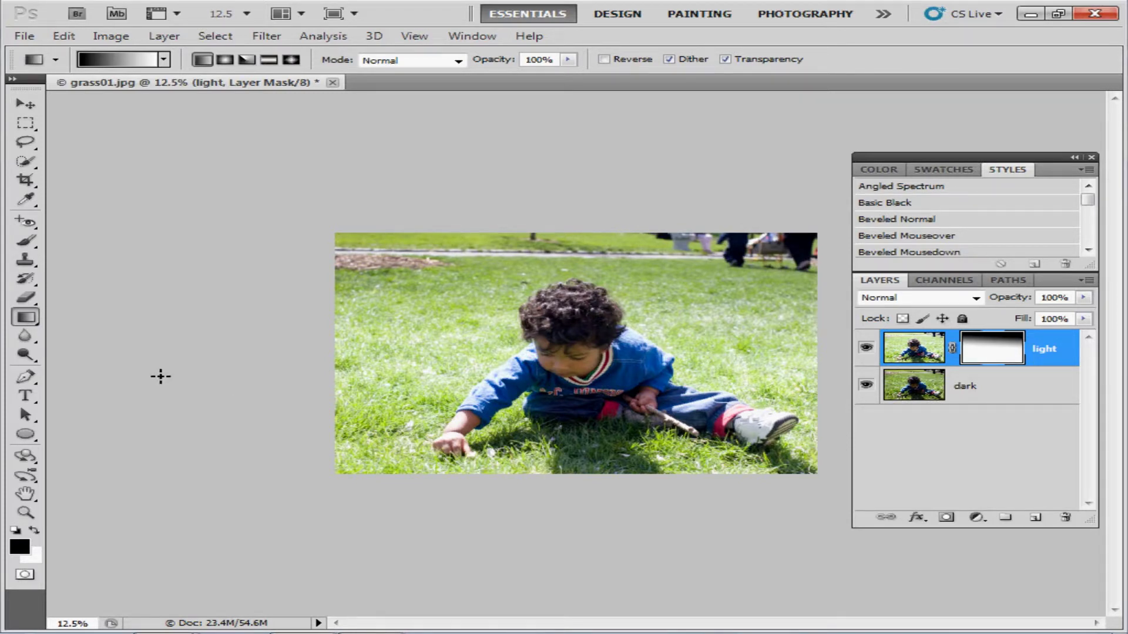
Set up a soft round Brush with 0% hardness, a 298 px size and 45% opacity
click(26, 241)
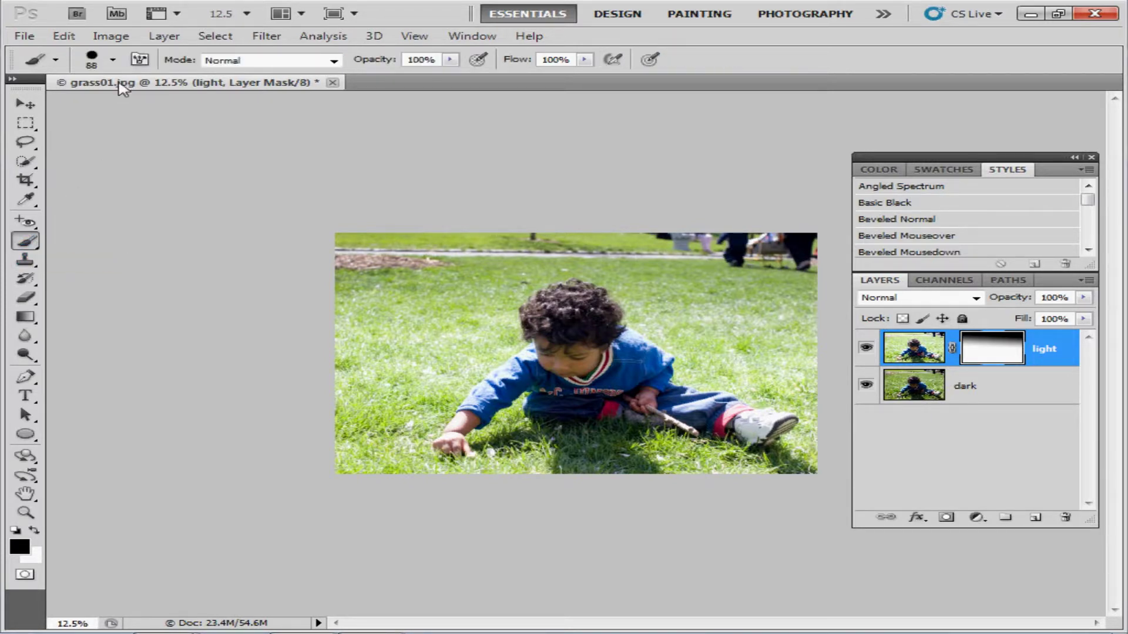
click(113, 61)
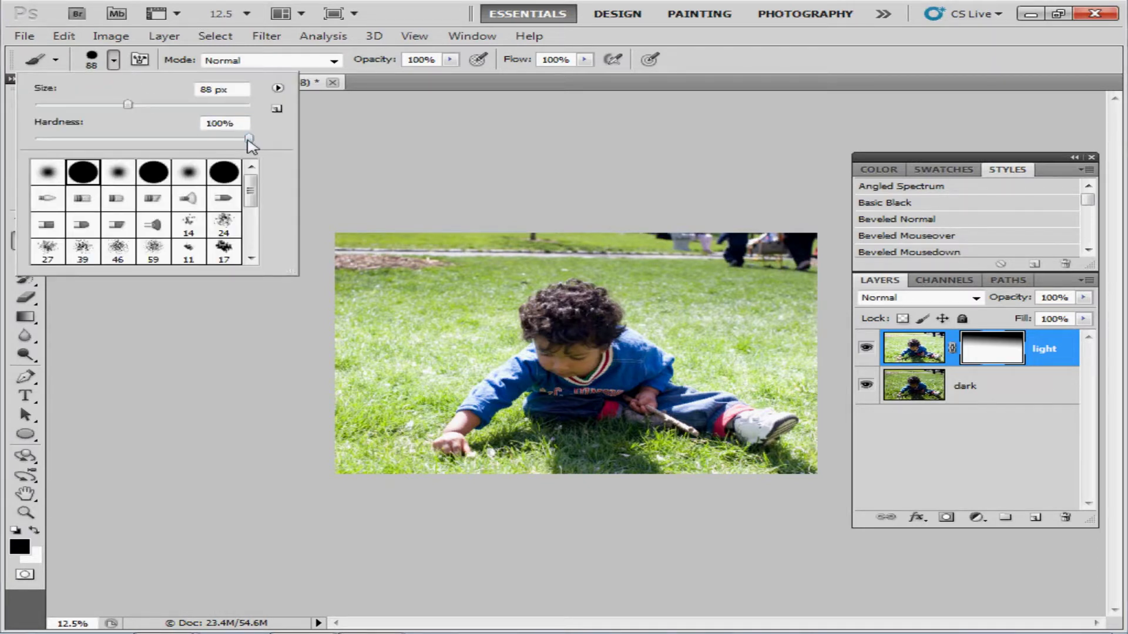
drag(247, 141, 37, 141)
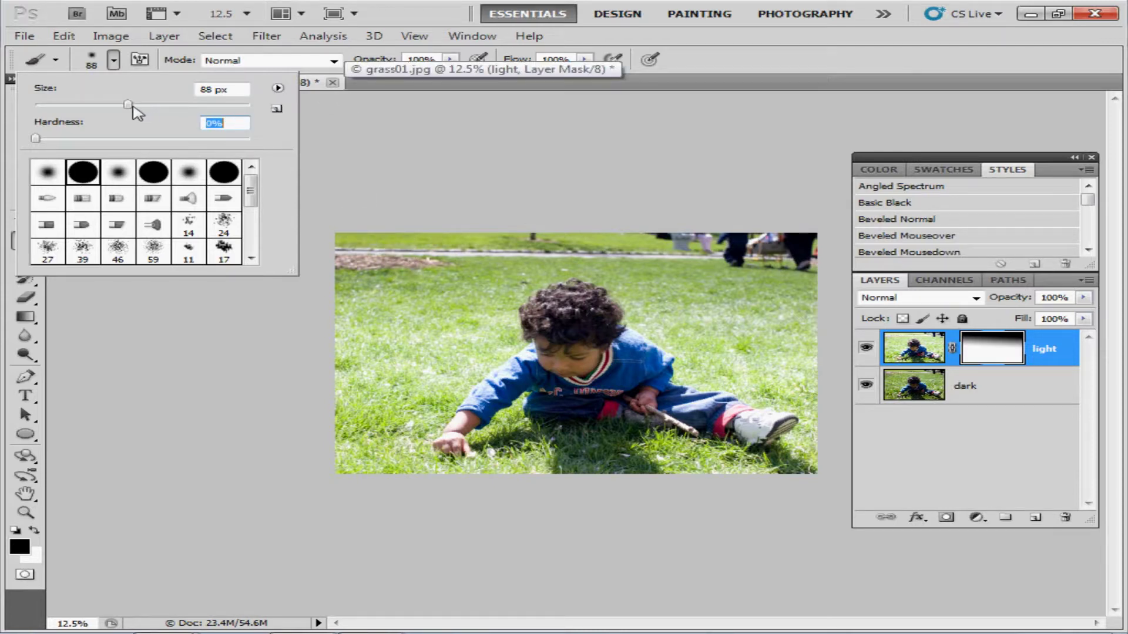
mouse_move(128, 105)
mouse_down()
mouse_move(244, 115)
mouse_move(198, 106)
mouse_up()
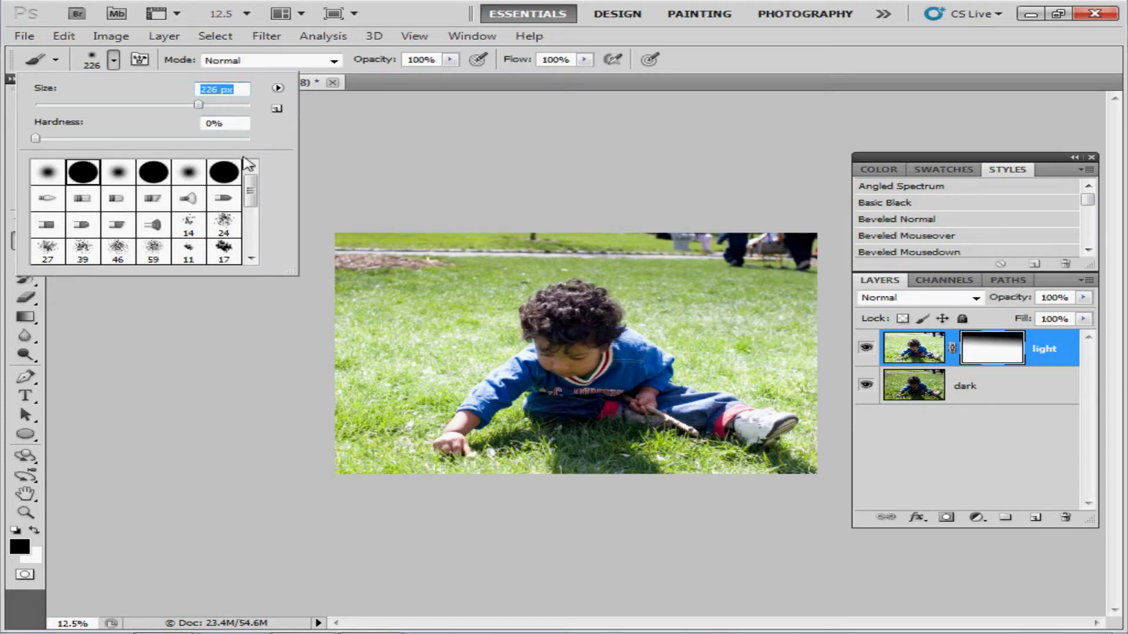
drag(198, 105, 205, 105)
click(367, 91)
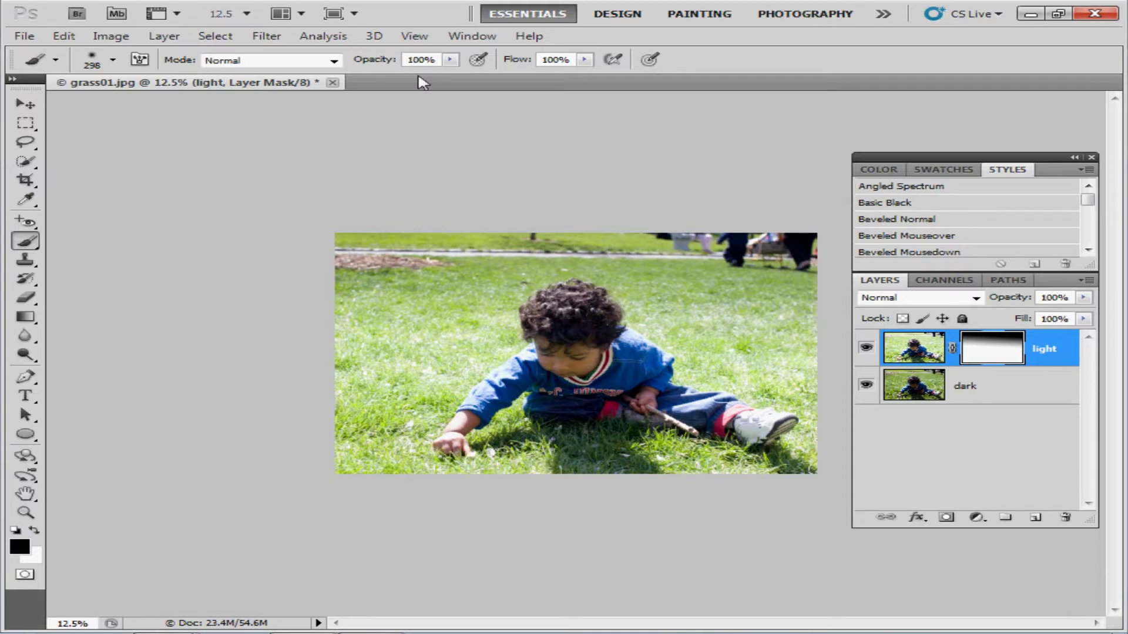
click(395, 57)
text(45)
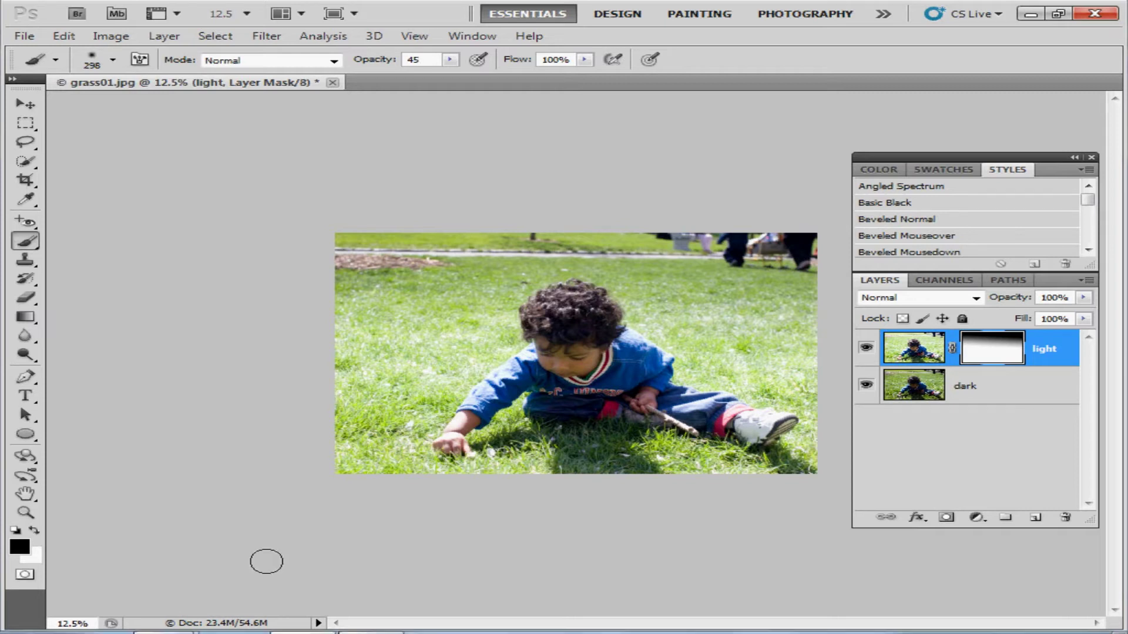
key(Return)
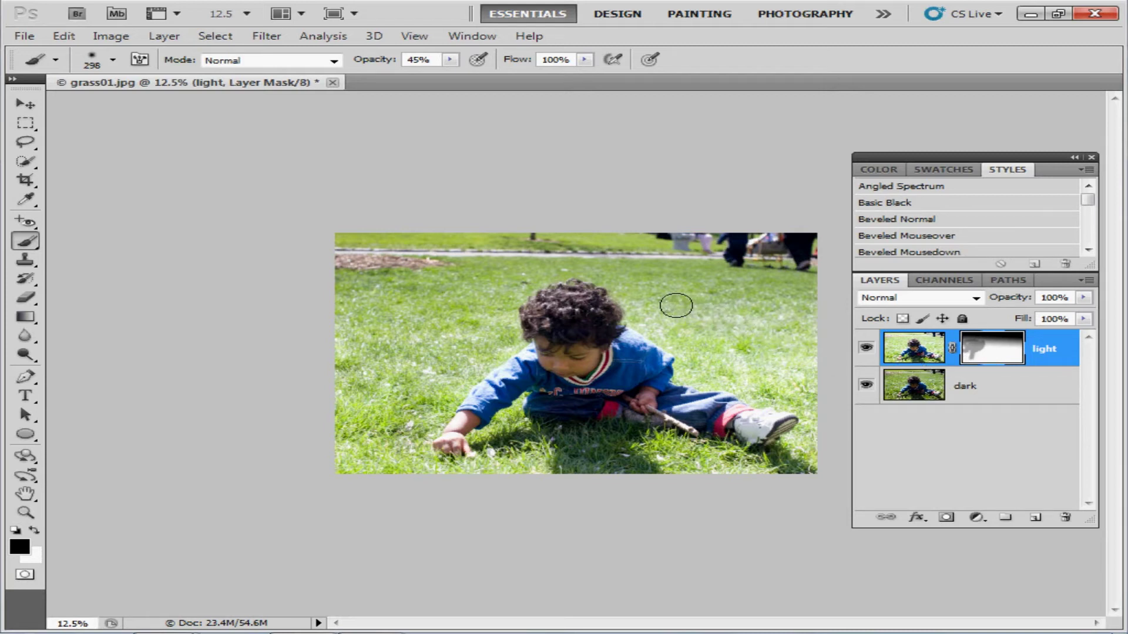
Paint black on the light layer's mask over the bright grass beside the child, and check the mask with the dark layer temporarily hidden
mouse_move(668, 325)
mouse_down()
mouse_move(723, 341)
mouse_move(729, 362)
mouse_move(770, 383)
mouse_move(792, 356)
mouse_move(767, 357)
mouse_move(816, 379)
mouse_move(805, 312)
mouse_move(711, 314)
mouse_move(720, 353)
mouse_move(739, 381)
mouse_move(759, 385)
mouse_move(727, 376)
mouse_move(696, 334)
mouse_move(711, 314)
mouse_move(734, 326)
mouse_move(653, 322)
mouse_move(742, 386)
mouse_move(806, 384)
mouse_move(758, 377)
mouse_move(733, 354)
mouse_move(781, 357)
mouse_move(775, 330)
mouse_move(744, 307)
mouse_move(753, 343)
mouse_up()
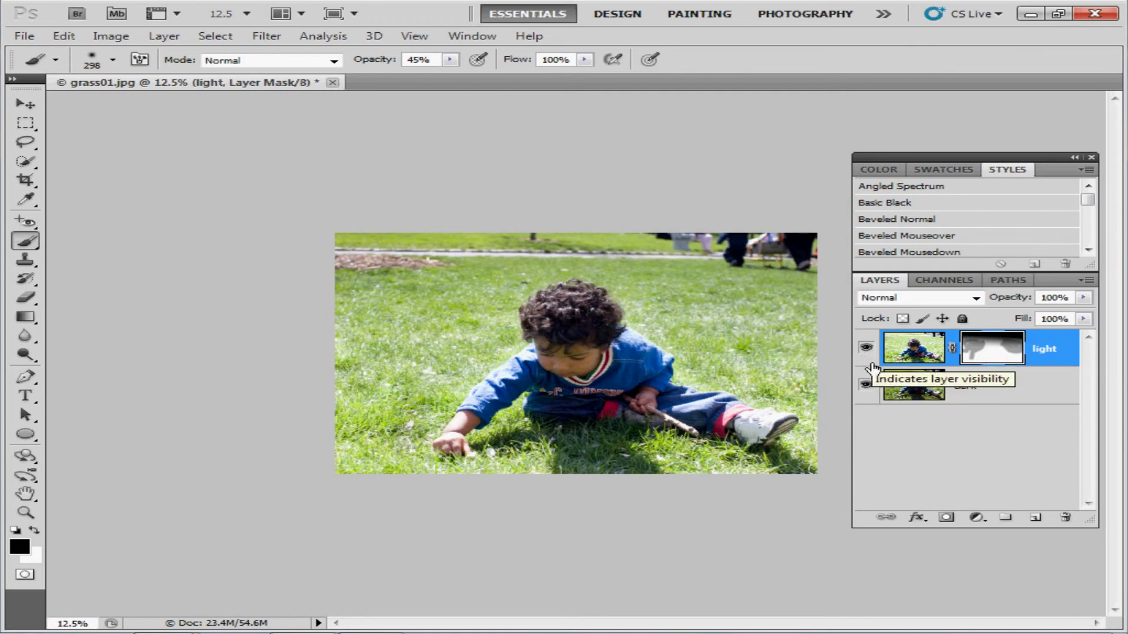
click(865, 387)
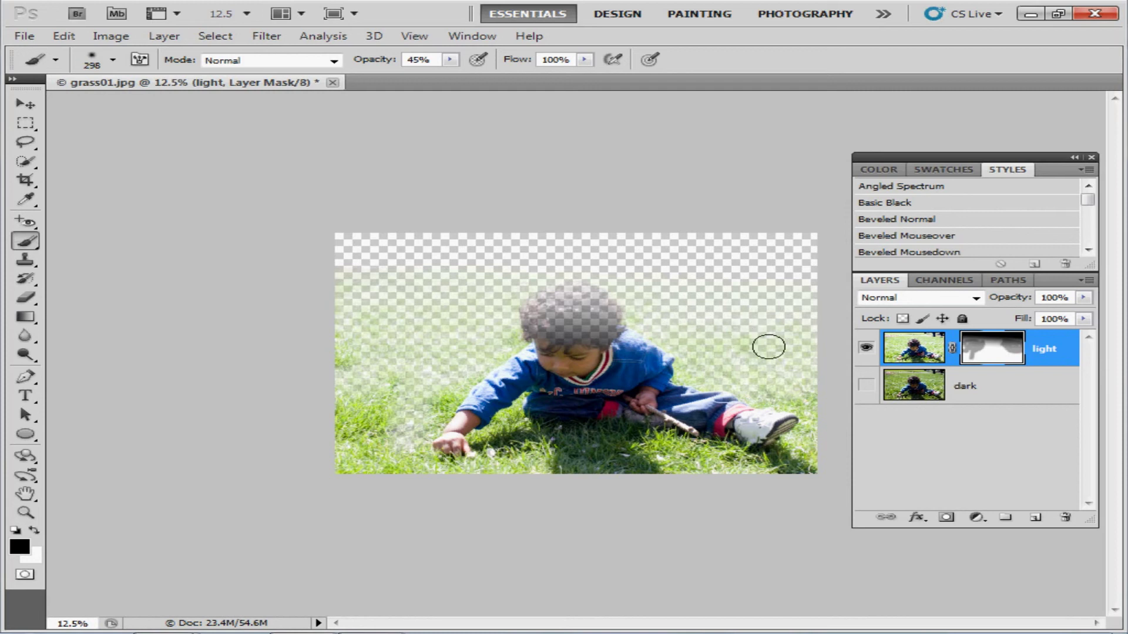
click(866, 386)
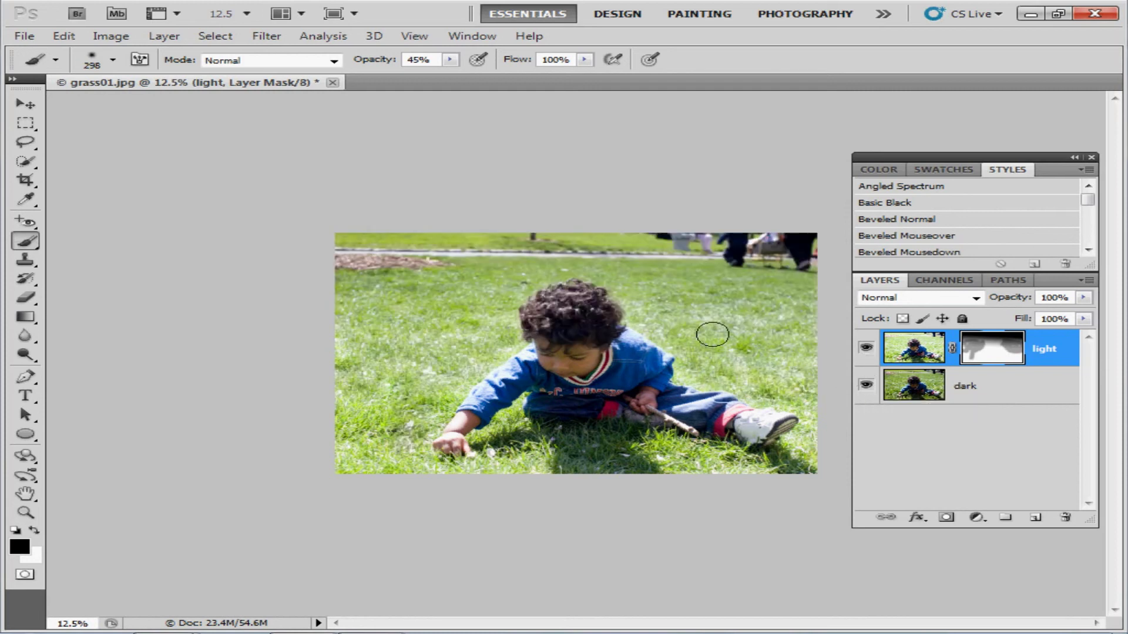